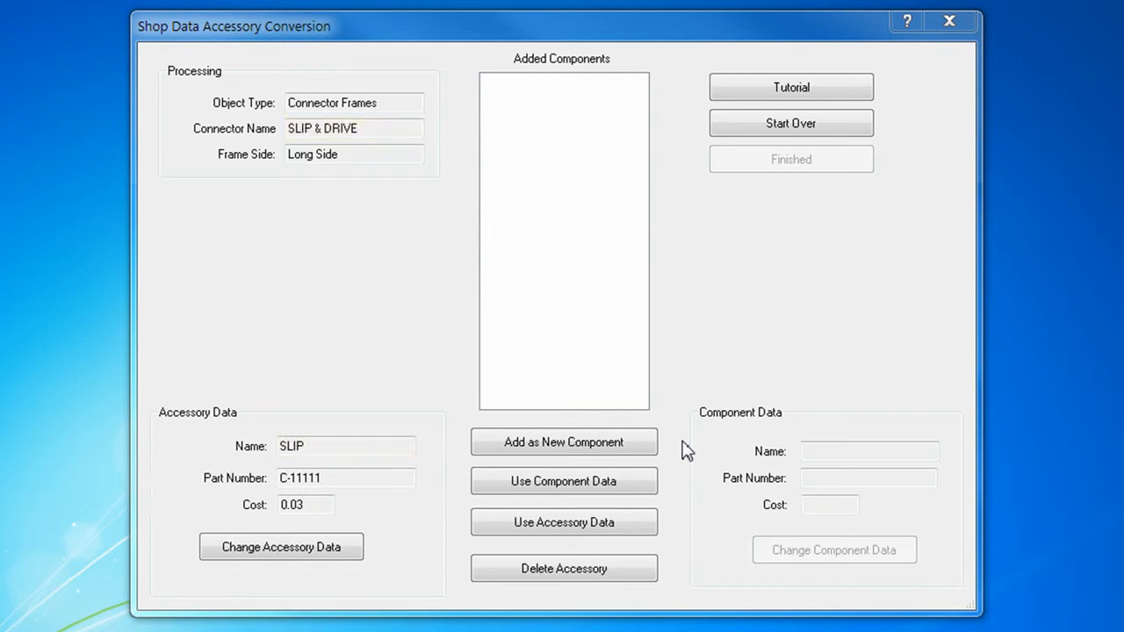
# - Add SLIP, DRIVE and the DUCTMATE 35 long-side accessory as new components, and use the DUCTMATE 35 component data for its short side
pyautogui.click(649, 451)
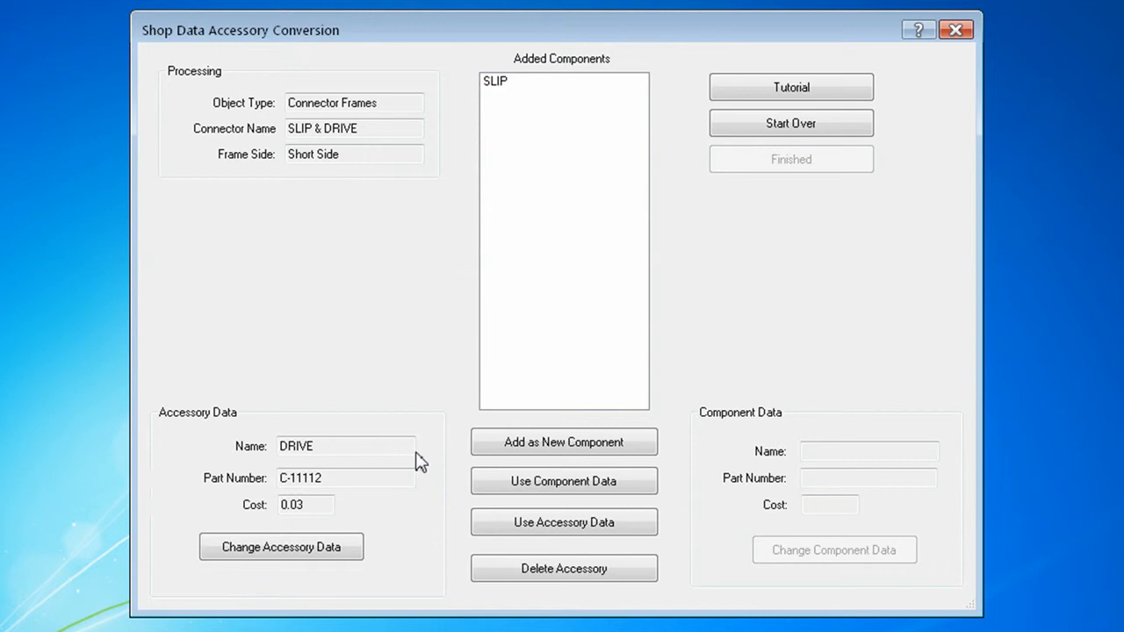
pyautogui.click(489, 448)
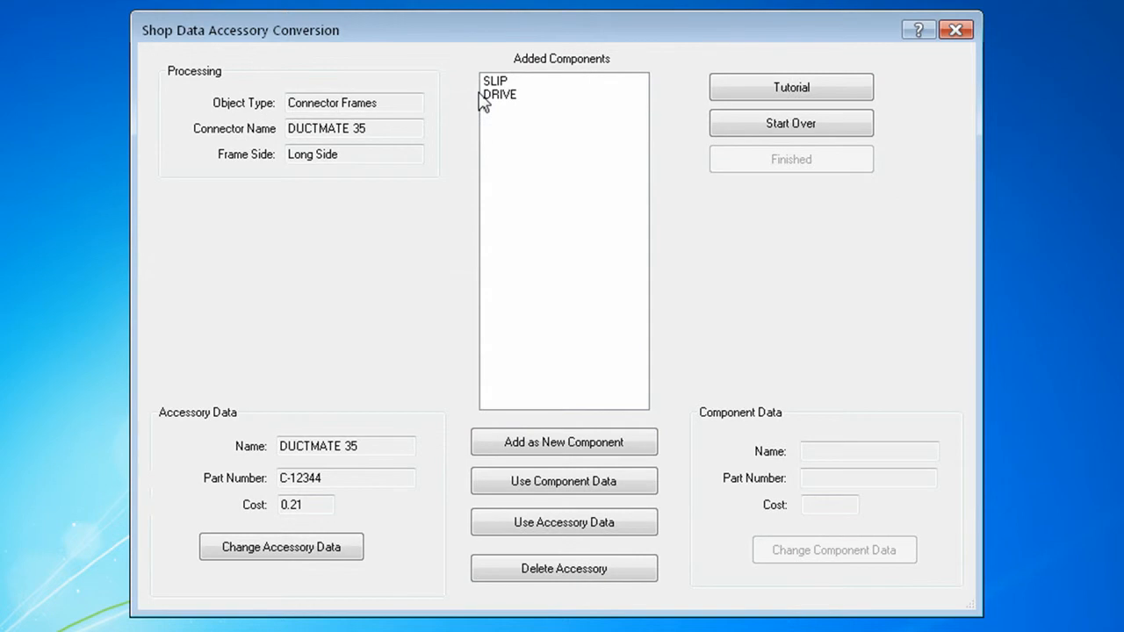
pyautogui.click(646, 451)
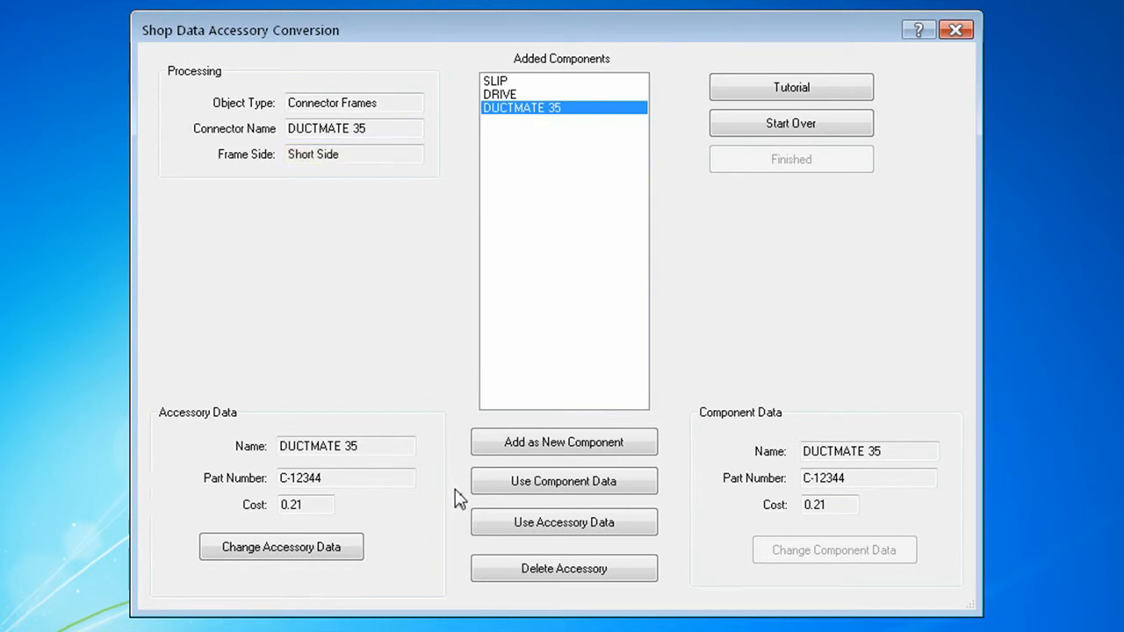
pyautogui.click(490, 498)
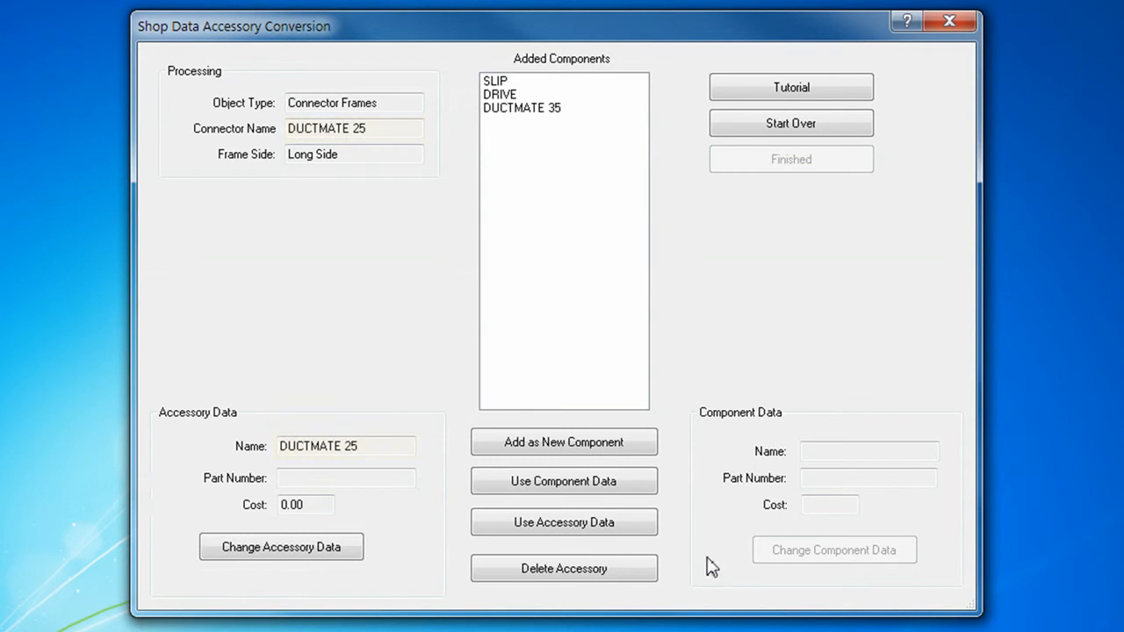
# - Delete the DUCTMATE 25 connector frame accessories for both the long side and the short side
pyautogui.click(624, 579)
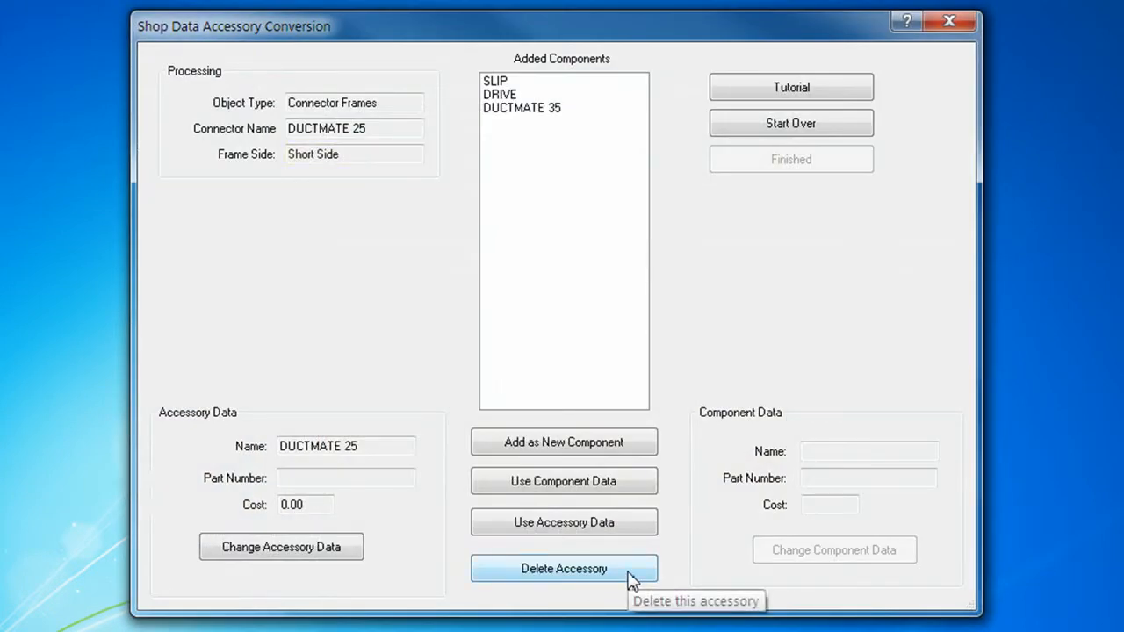
pyautogui.click(628, 580)
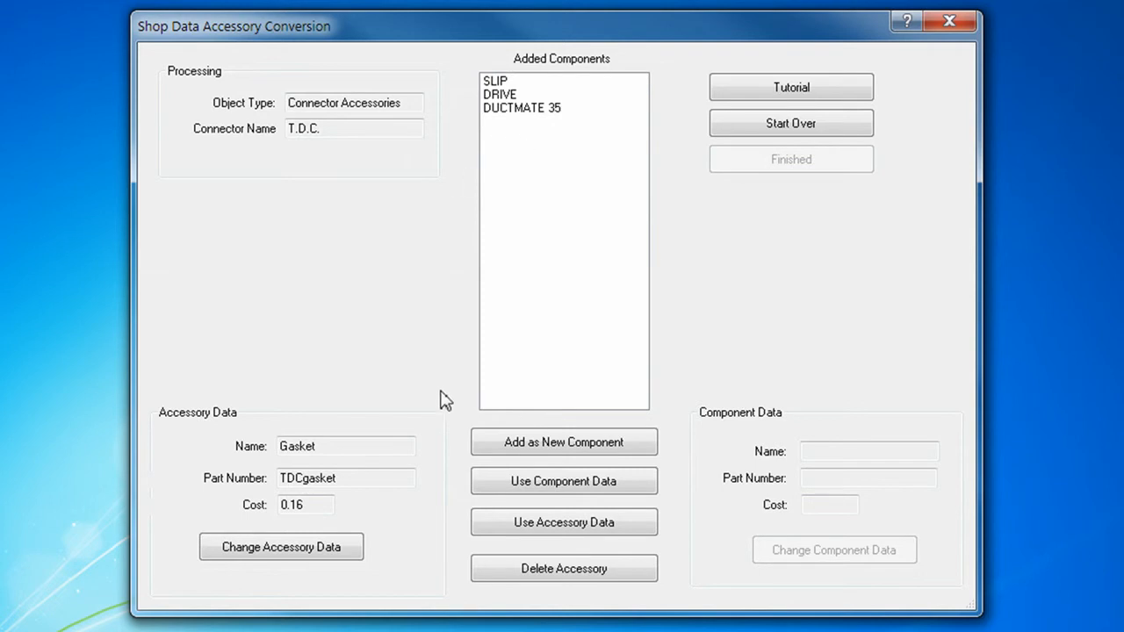
# - Add the T.D.C. connector's Gasket and CORNER accessories as new components
pyautogui.click(475, 445)
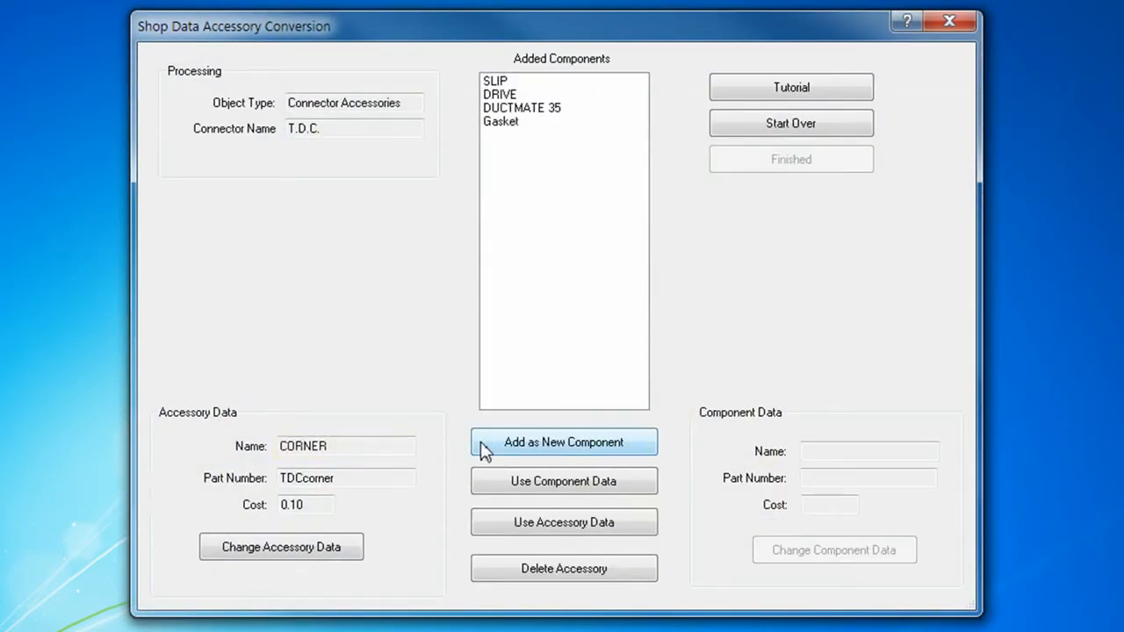
pyautogui.click(484, 448)
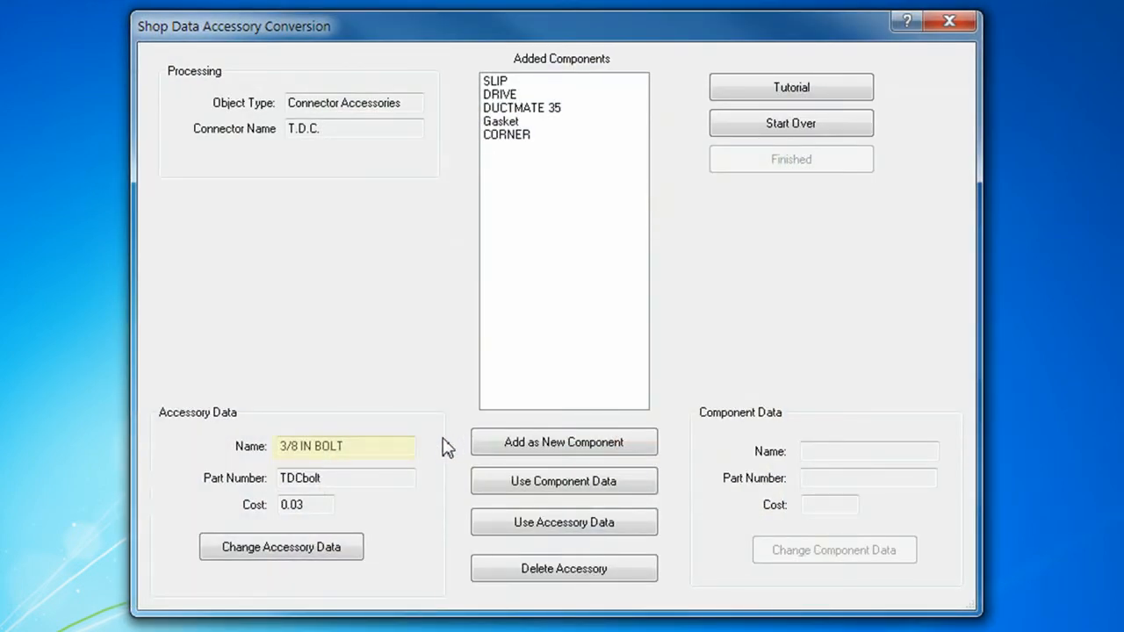
# - Rename the T.D.C. bolt accessory to 3/8" BOLT and add it as a new component
pyautogui.click(272, 554)
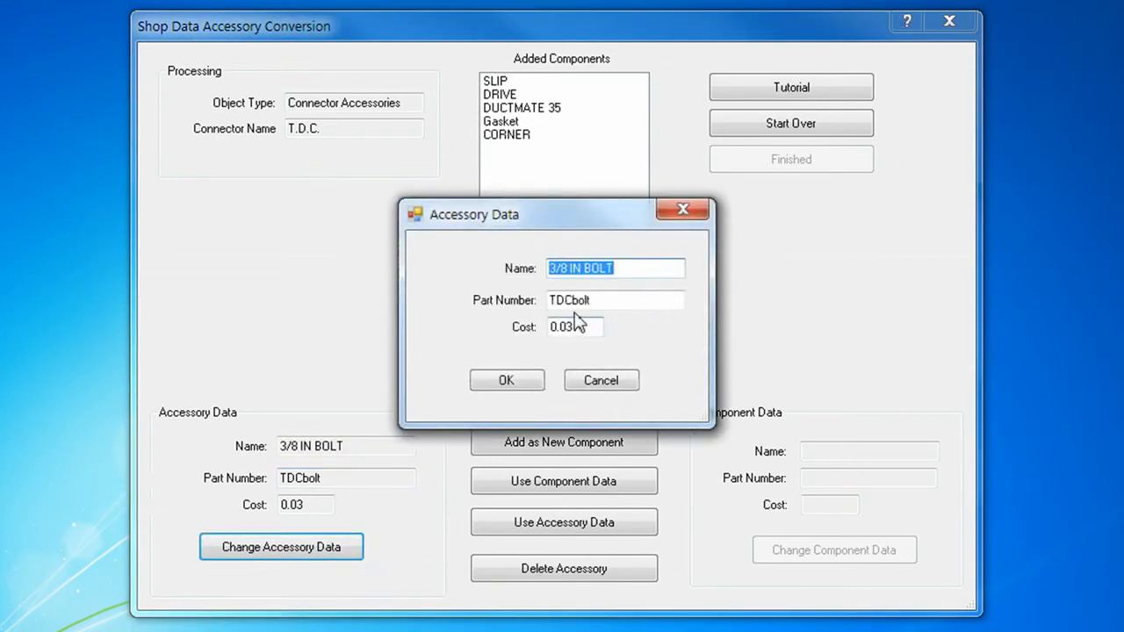
pyautogui.click(581, 268)
pyautogui.press('BackSpace')
pyautogui.press('BackSpace')
pyautogui.press('BackSpace')
pyautogui.write('"')
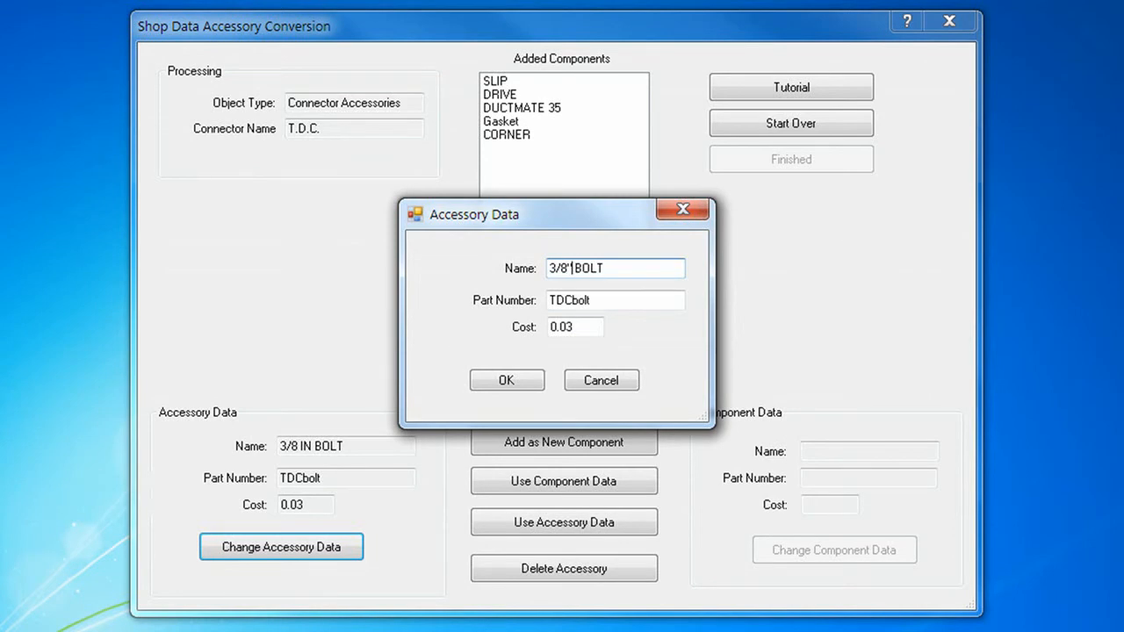
pyautogui.click(516, 386)
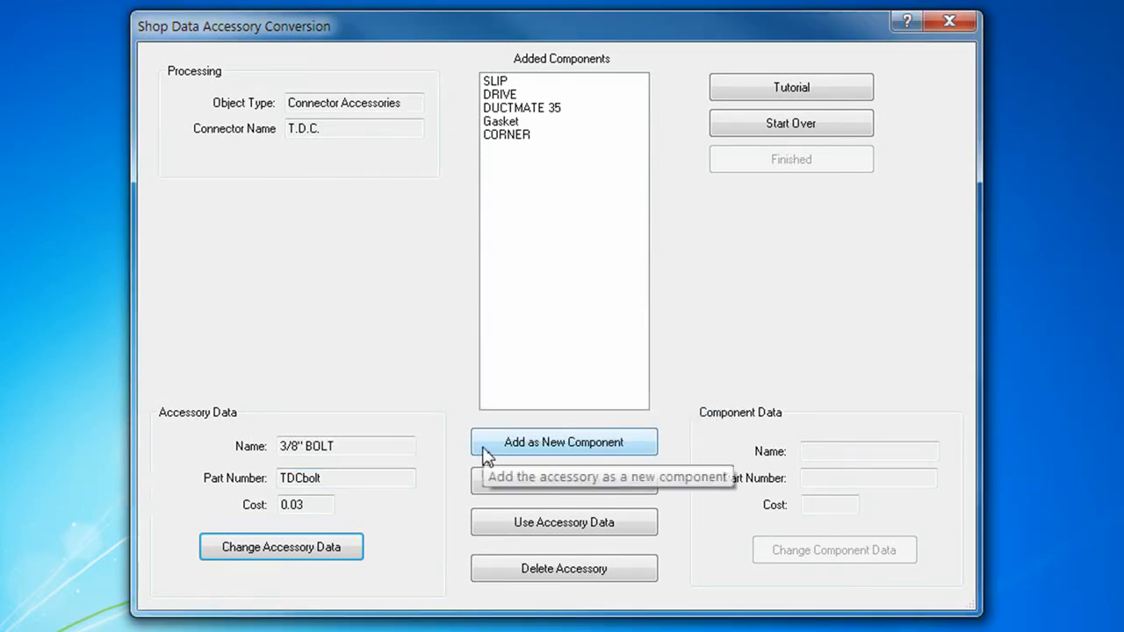
pyautogui.click(484, 448)
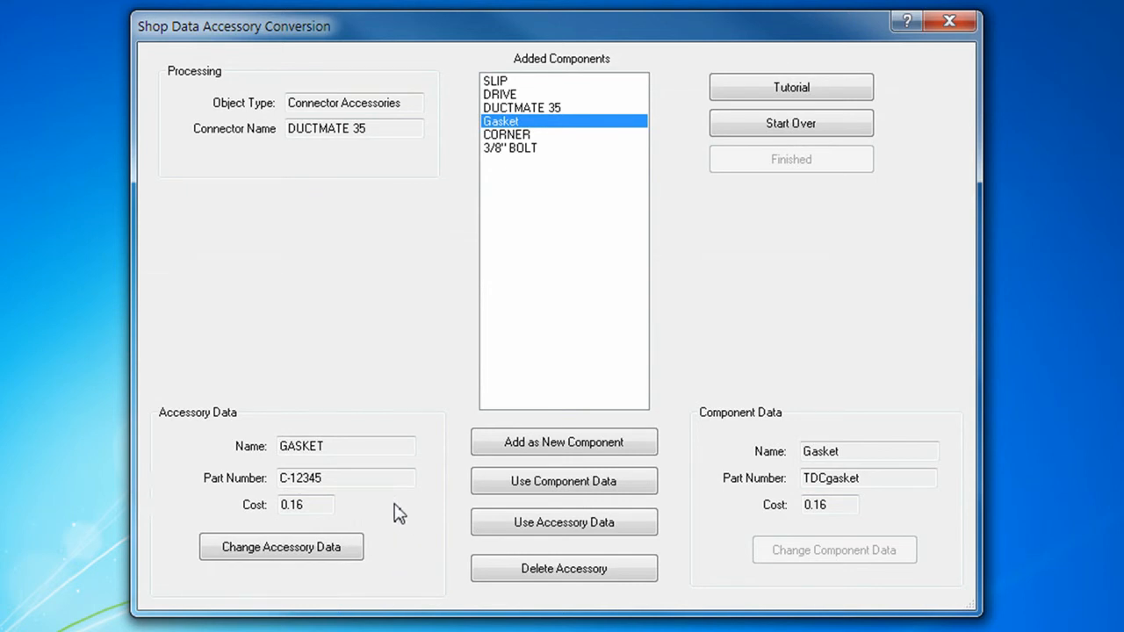
# - Replace the Gasket component data with the DUCTMATE 35 GASKET accessory data, and add CENTER CLIPS as a new component
pyautogui.click(483, 532)
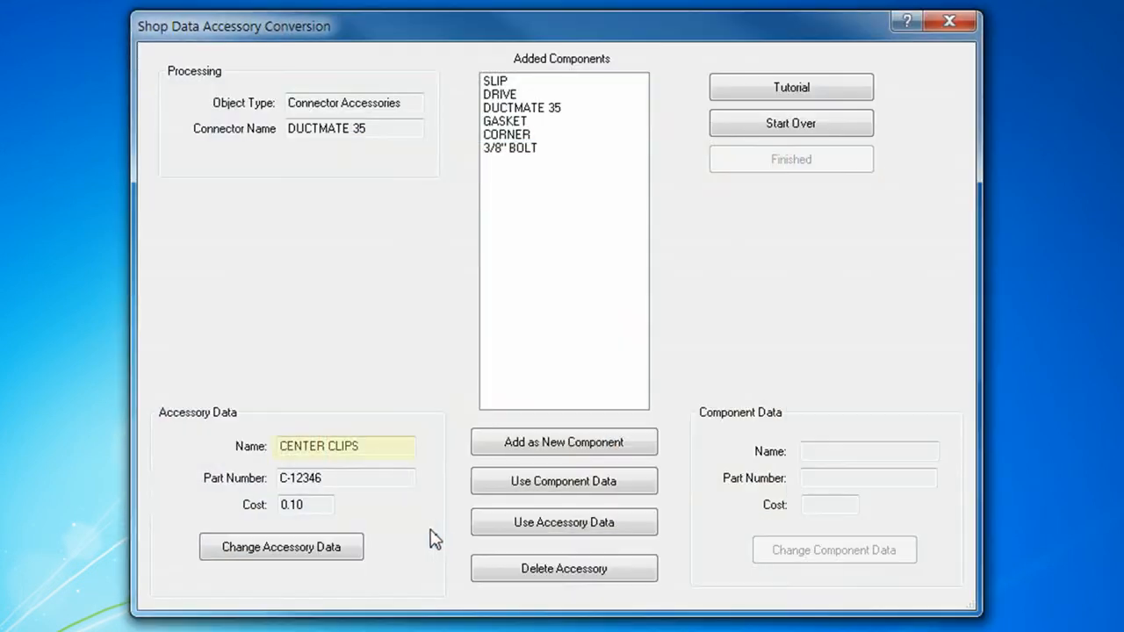
pyautogui.click(489, 452)
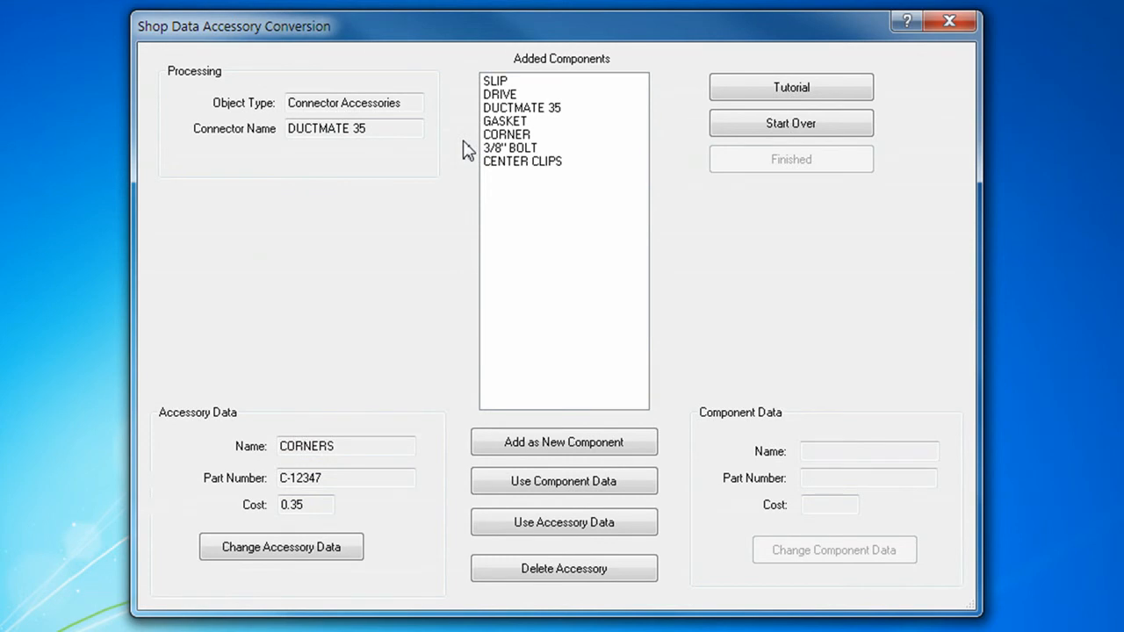
# - Replace the CORNER component data with the DUCTMATE 35 CORNERS accessory data, and add CORNER CLIPS as a new component
pyautogui.click(520, 141)
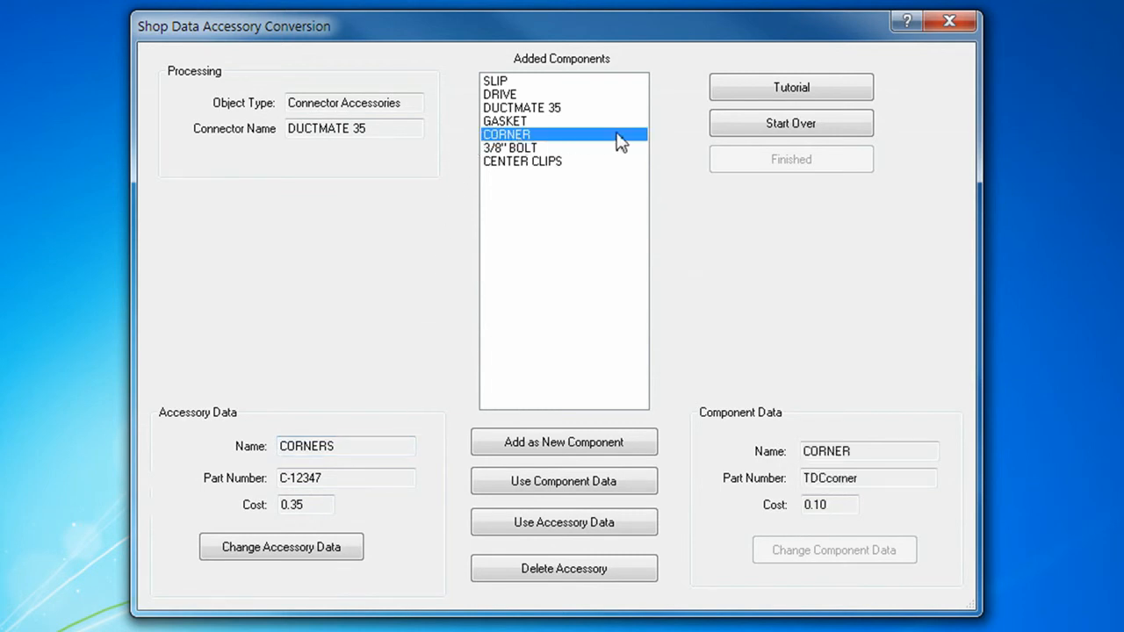
pyautogui.click(503, 525)
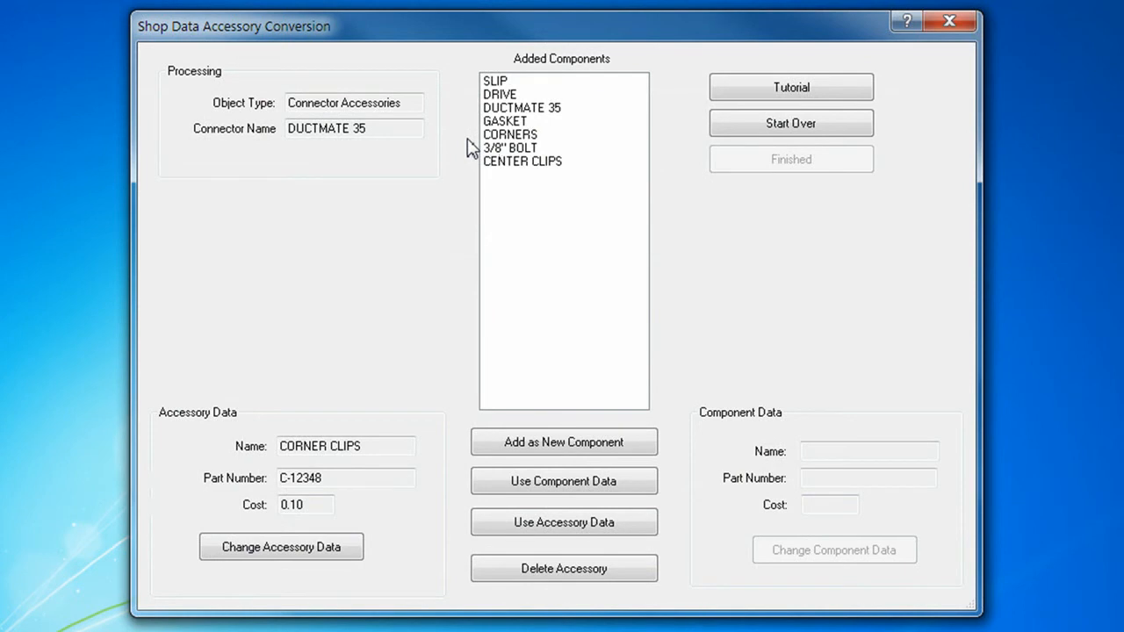
pyautogui.click(527, 137)
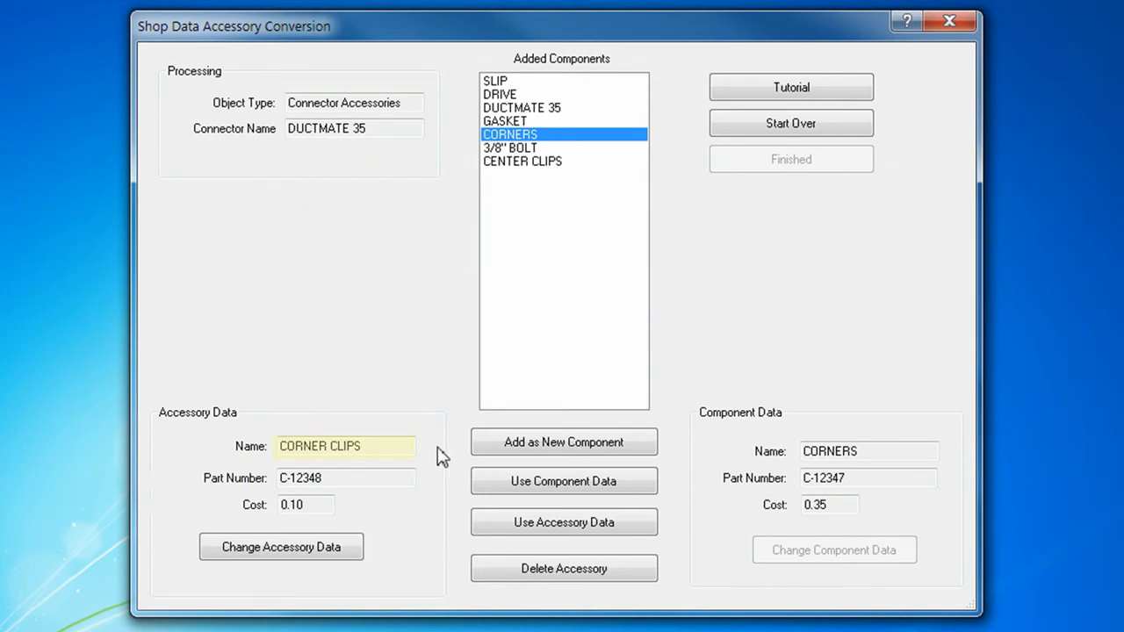
pyautogui.click(492, 447)
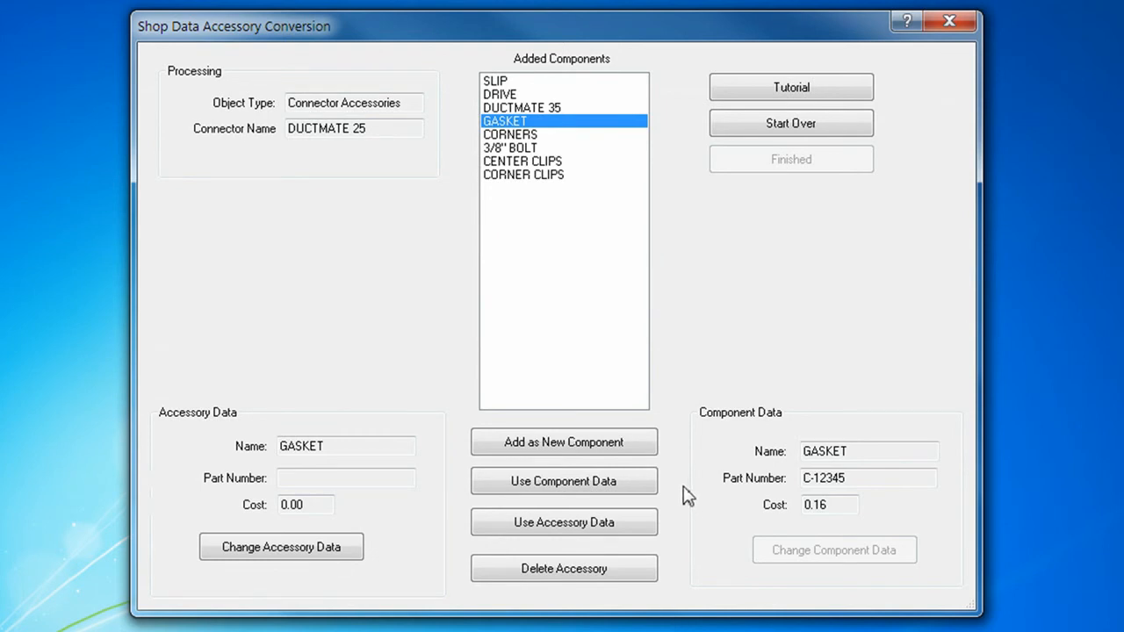
# - Use the existing component data for the DUCTMATE 25 gasket, center clips, corners and corner clips, and for the COMP FLANGE gasket
pyautogui.click(647, 487)
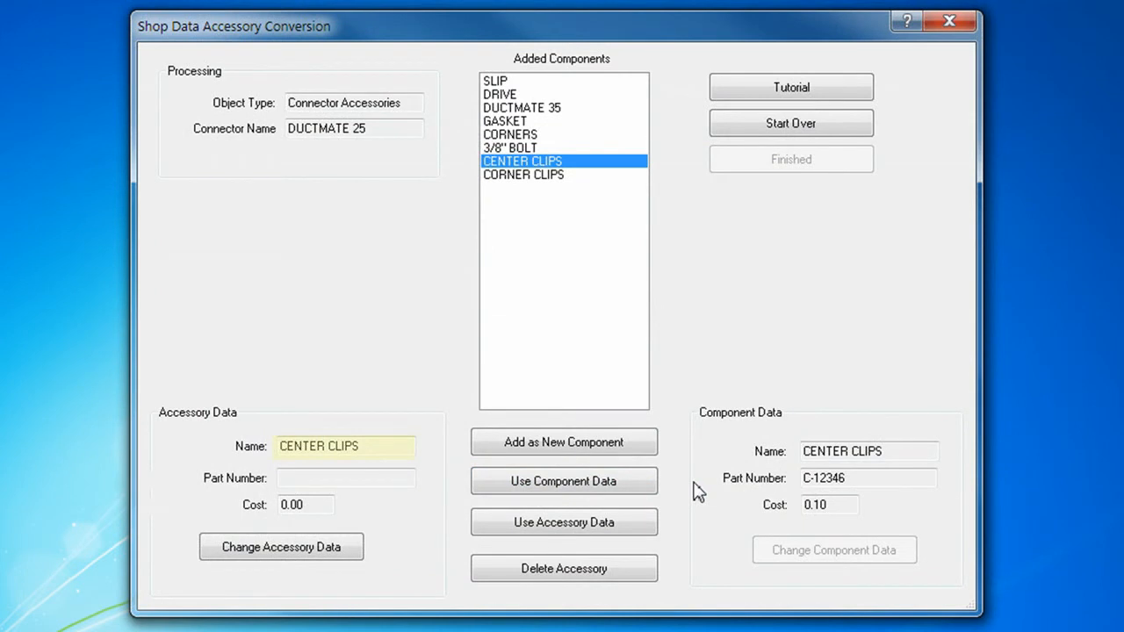
pyautogui.click(645, 488)
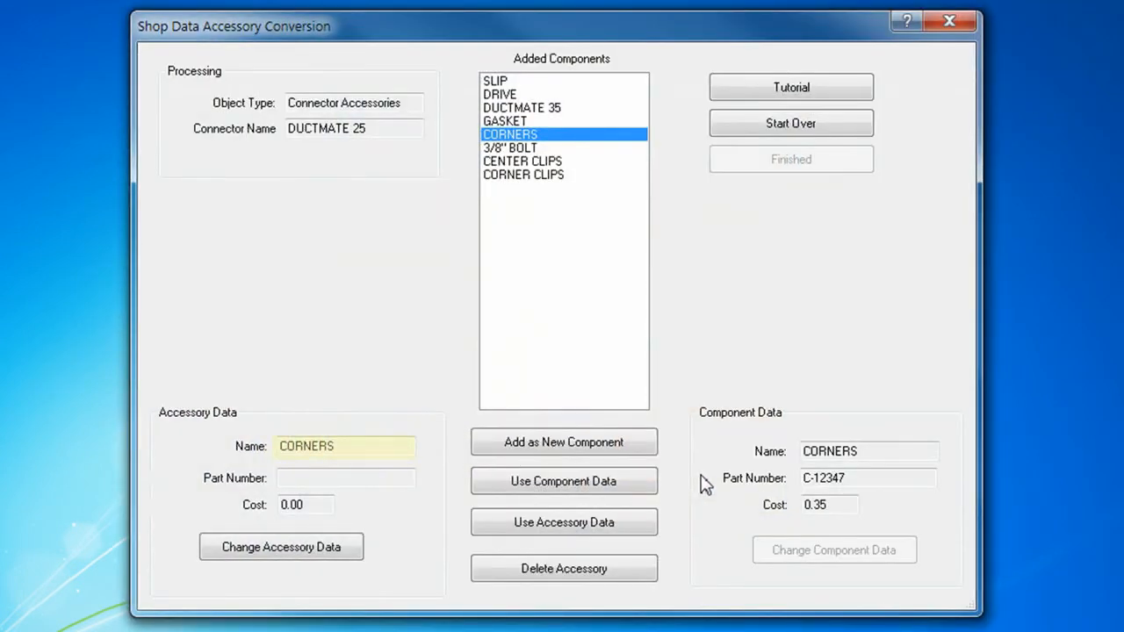
pyautogui.click(647, 488)
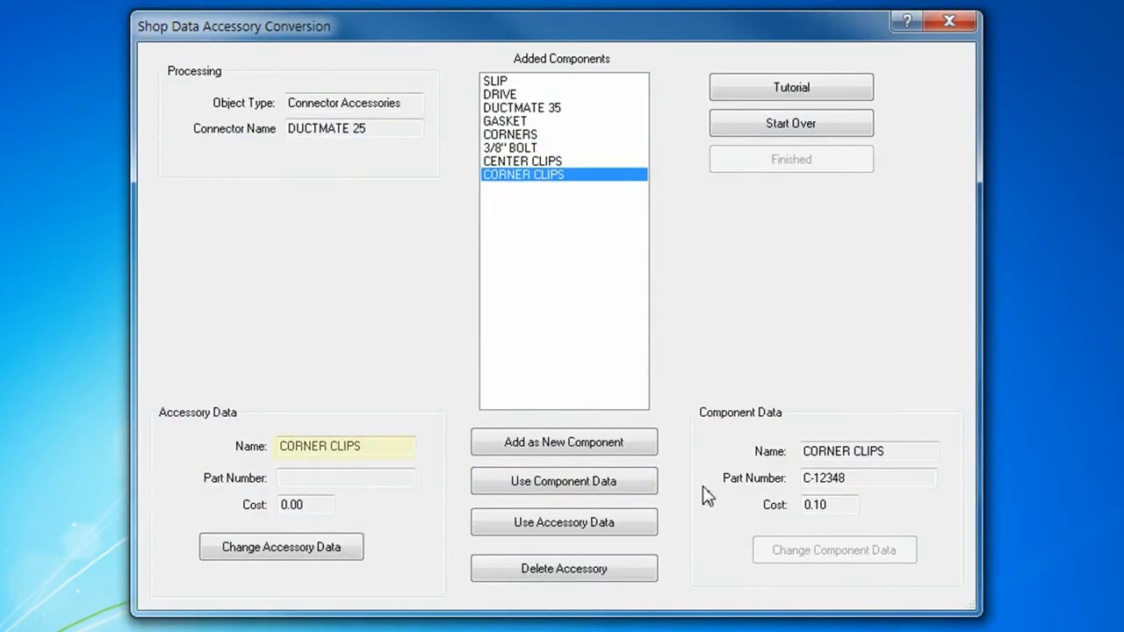
pyautogui.click(645, 487)
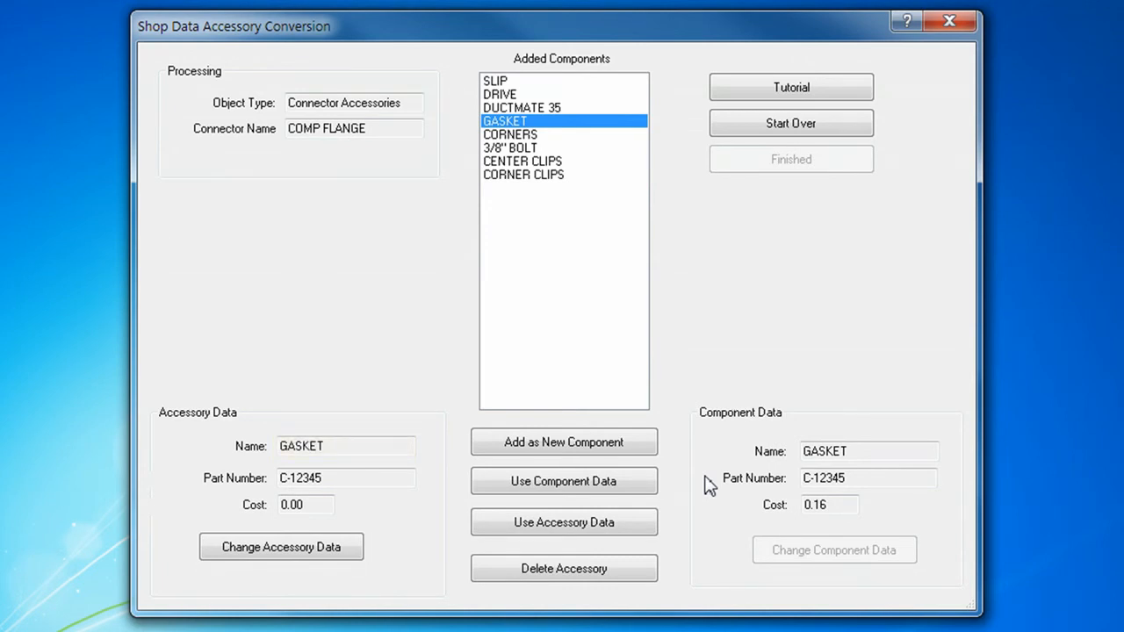
pyautogui.click(642, 489)
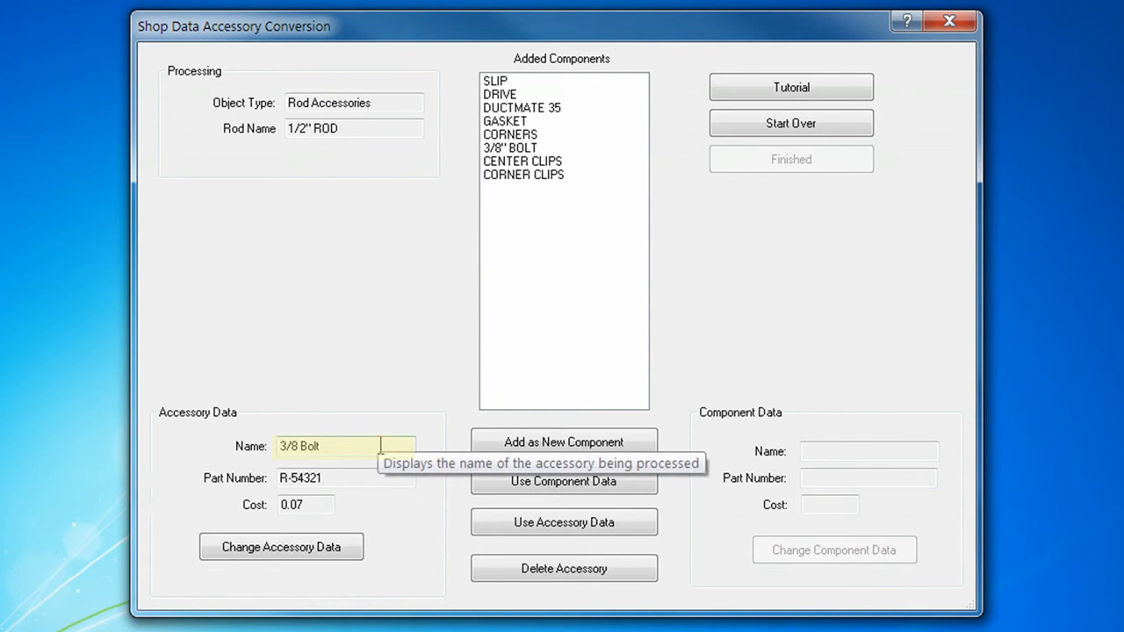
# - Replace the 3/8" BOLT component data with the rod's 3/8 Bolt accessory data, and add the angle's 3/8 NUT as a new component
pyautogui.click(516, 149)
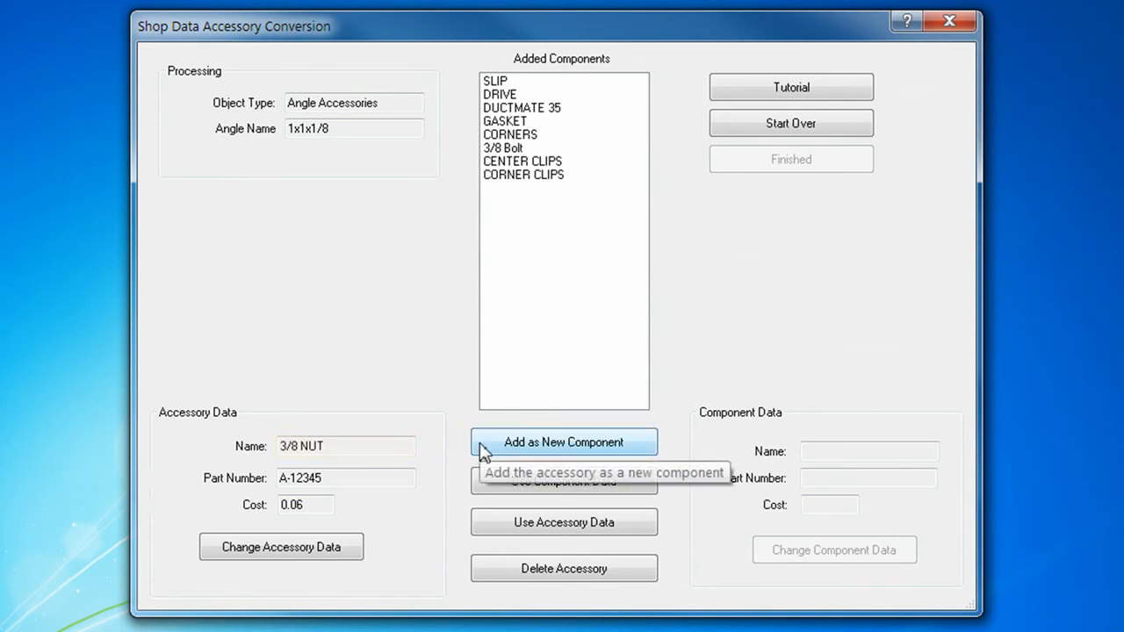
pyautogui.click(482, 443)
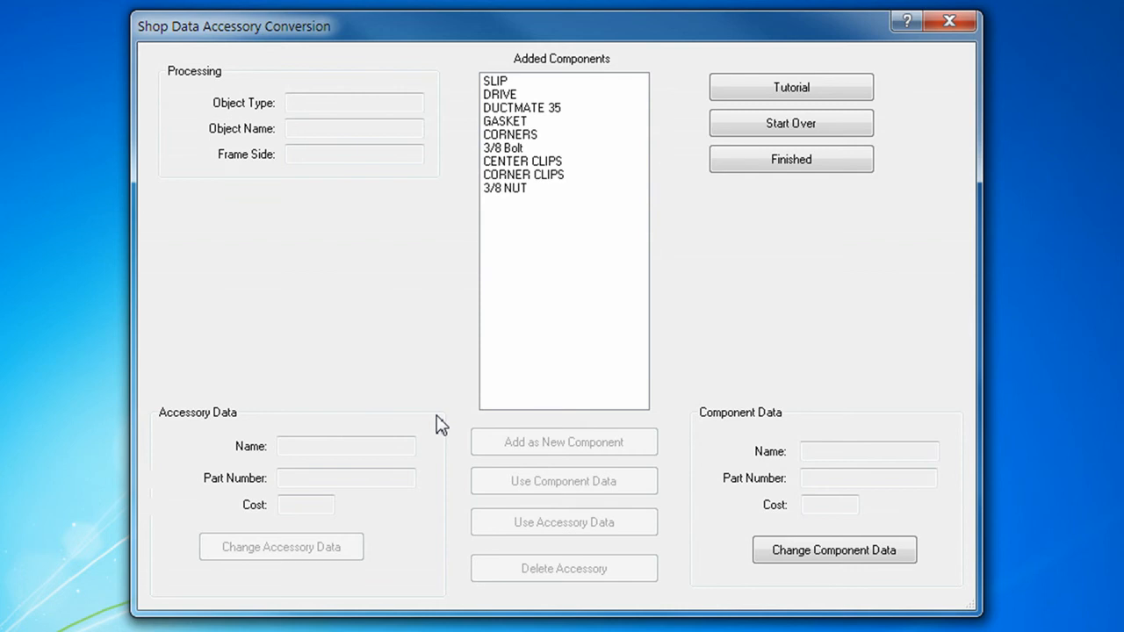
# - Review the name, part number and cost of each added component from SLIP through 3/8 Bolt
pyautogui.click(509, 82)
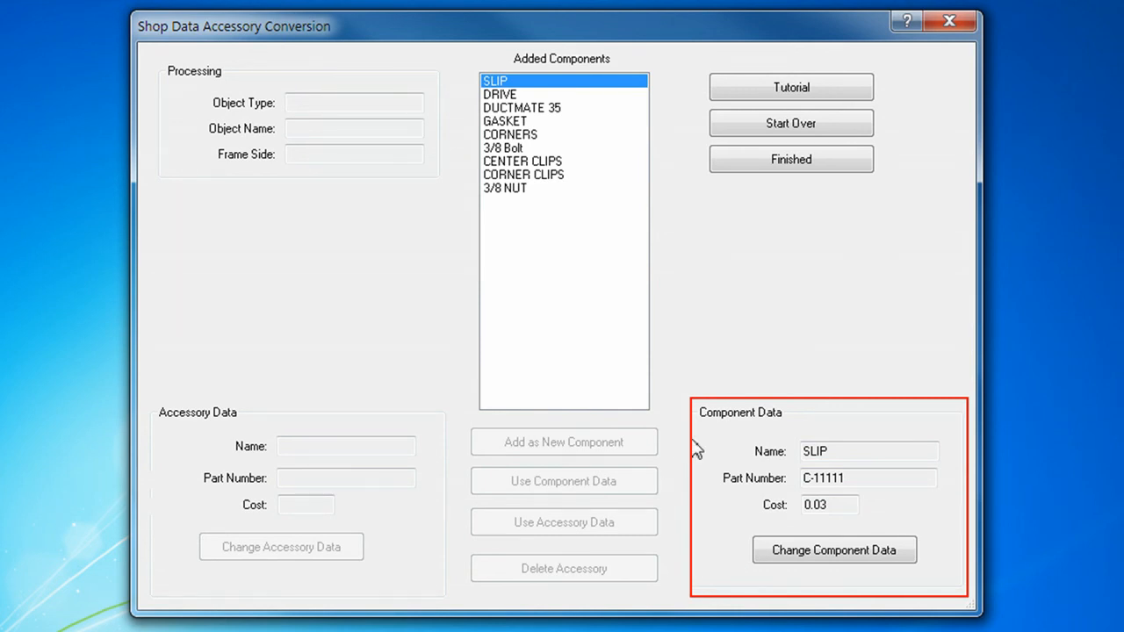
pyautogui.press('Down')
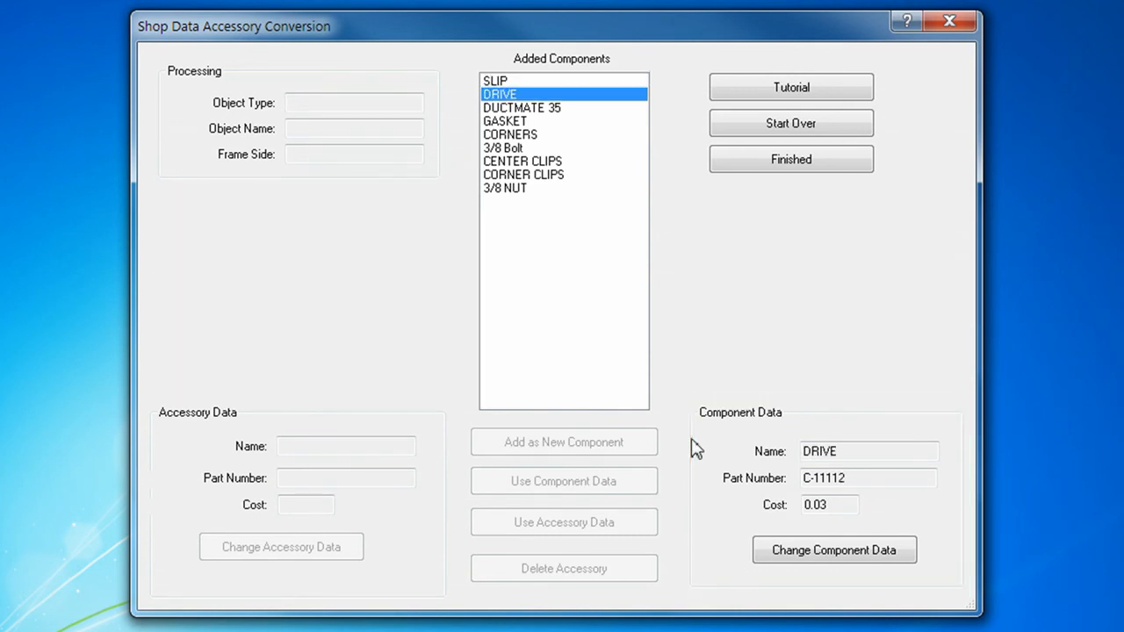
pyautogui.press('Down')
pyautogui.press('Down')
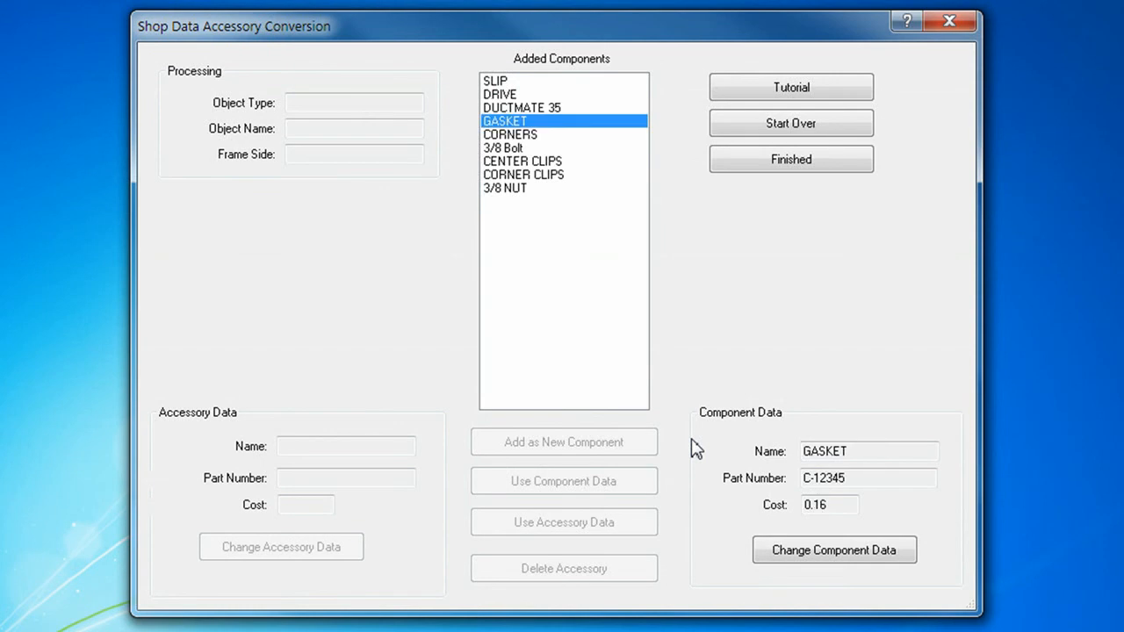
pyautogui.press('Down')
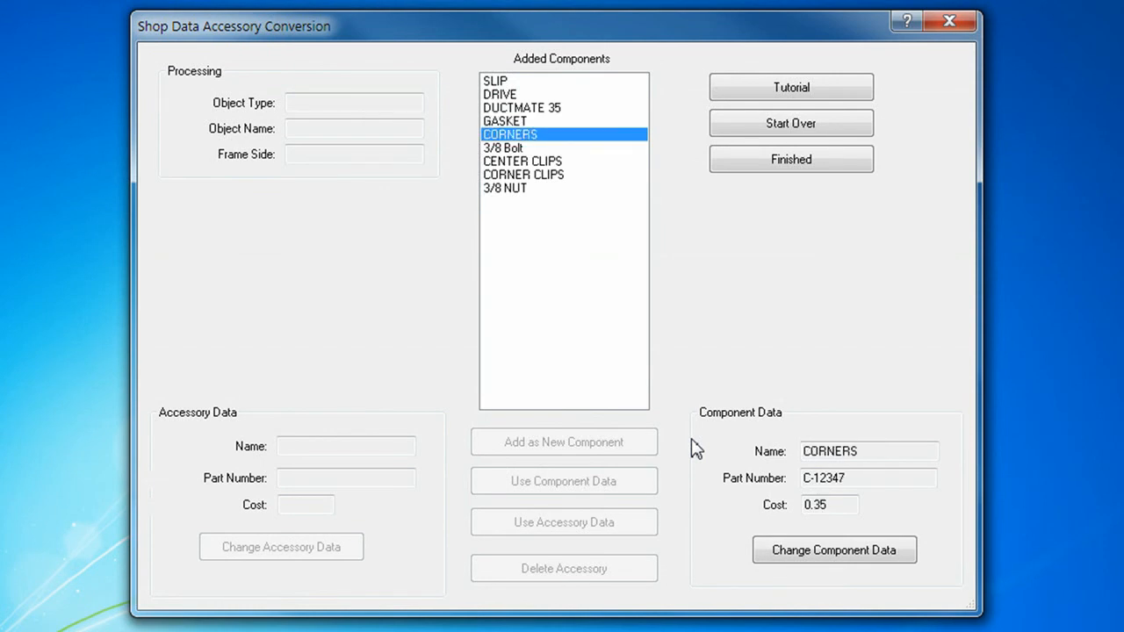
pyautogui.press('Down')
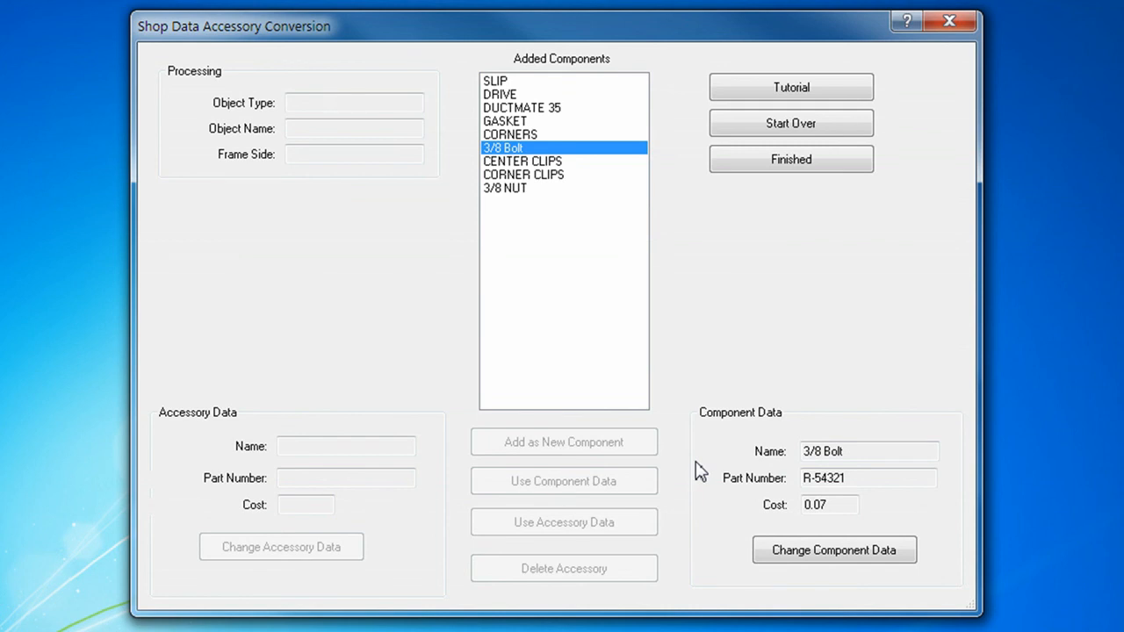
# - Rename the 3/8 Bolt component to 3/8" BOLT
pyautogui.click(800, 553)
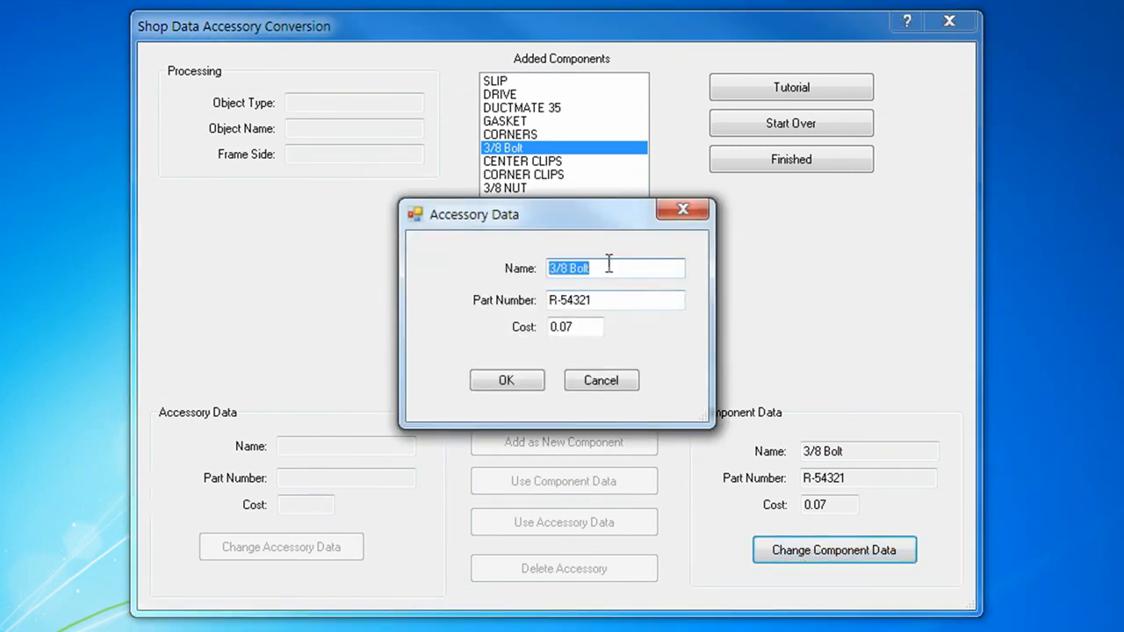
pyautogui.click(612, 269)
pyautogui.press('BackSpace')
pyautogui.press('BackSpace')
pyautogui.press('BackSpace')
pyautogui.press('BackSpace')
pyautogui.press('BackSpace')
pyautogui.write('" BOLT')
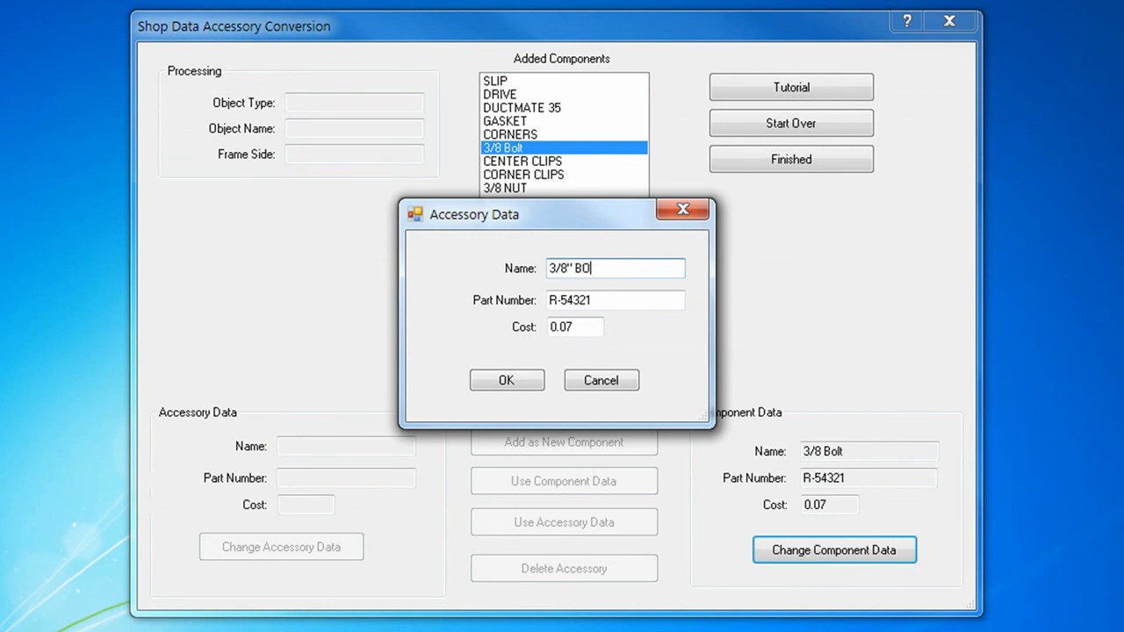
pyautogui.click(515, 381)
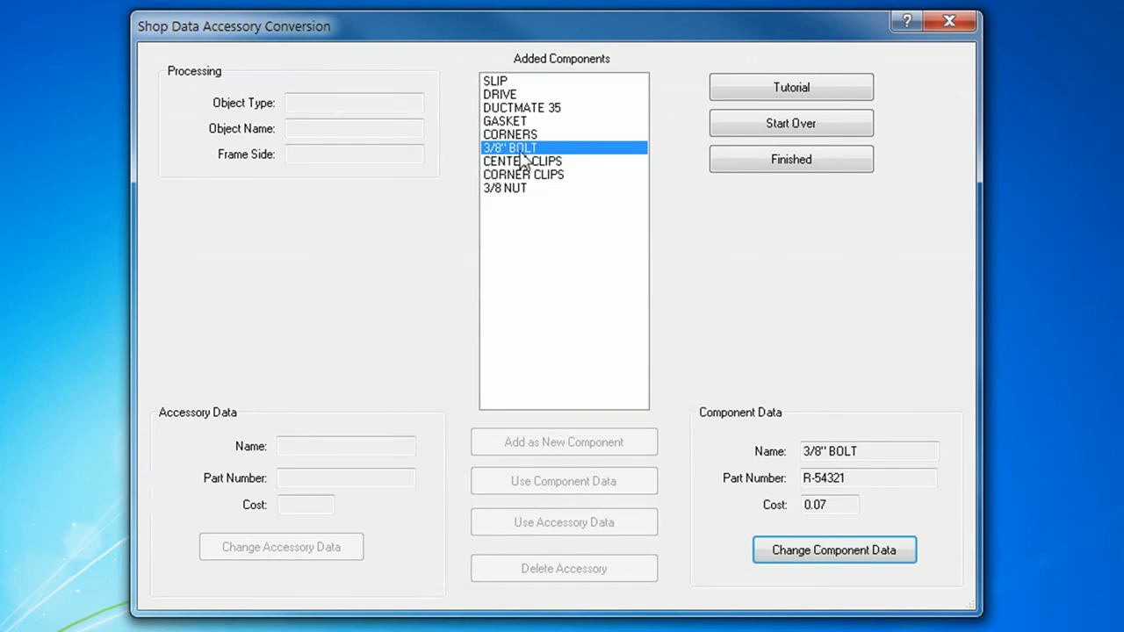
# - Rename the 3/8 NUT component to 3/8" NUT
pyautogui.click(639, 162)
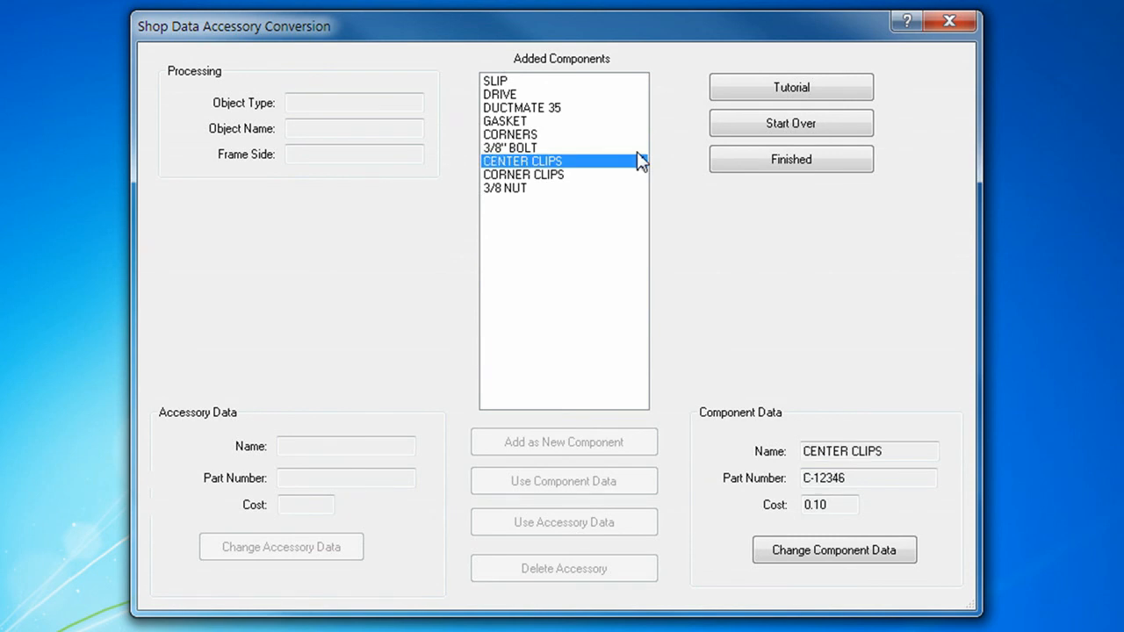
pyautogui.press('Down')
pyautogui.press('Down')
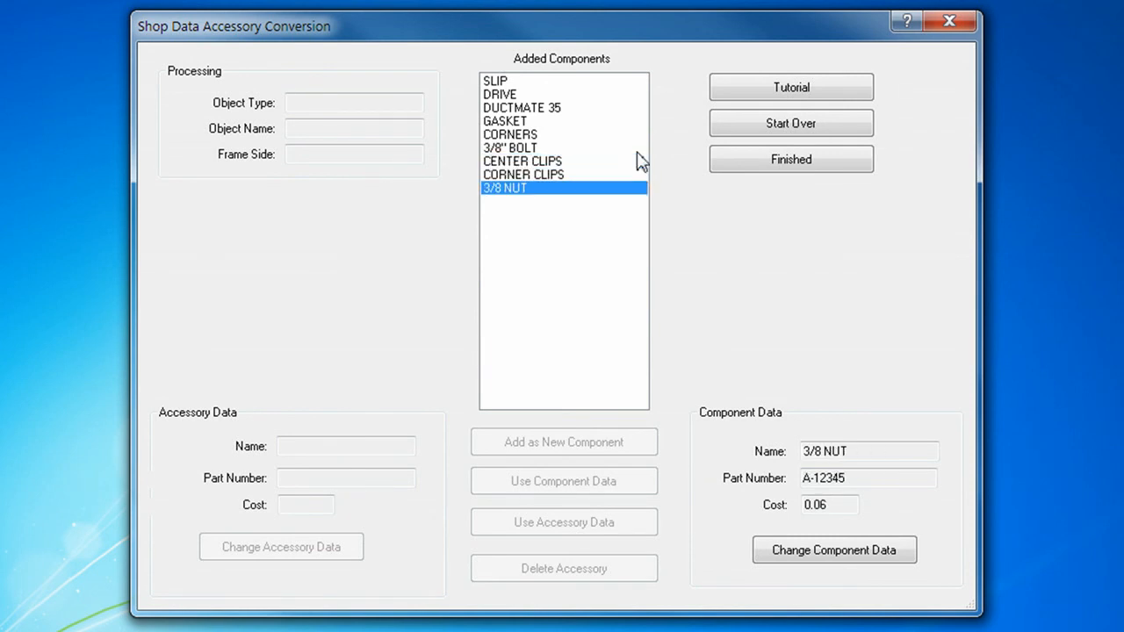
pyautogui.click(798, 556)
pyautogui.click(568, 268)
pyautogui.write('" NUT')
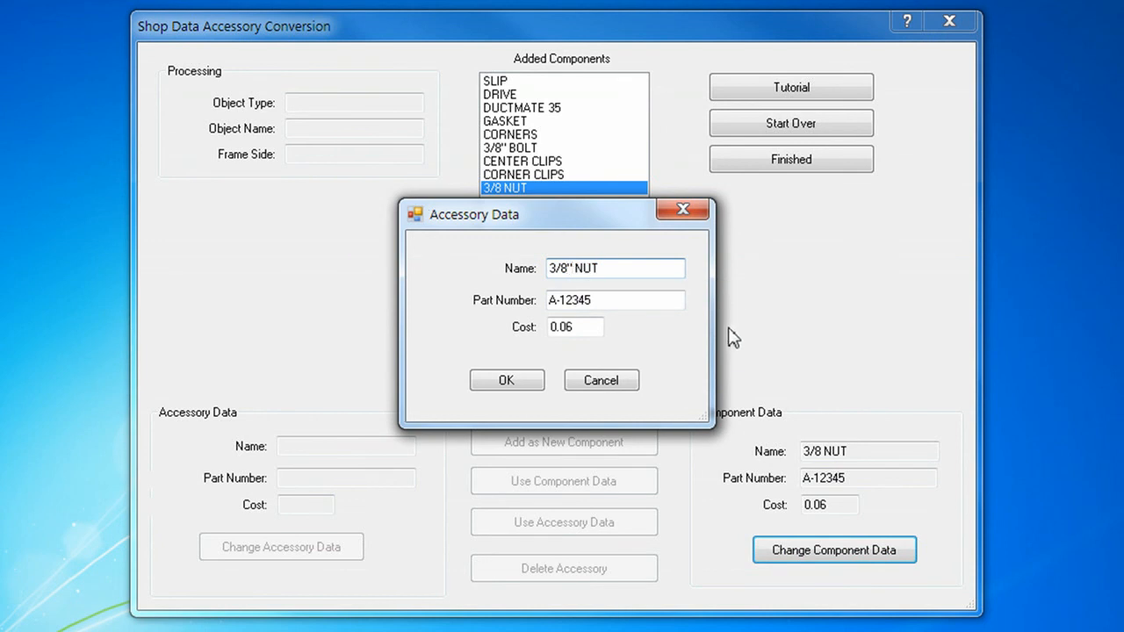
pyautogui.click(513, 385)
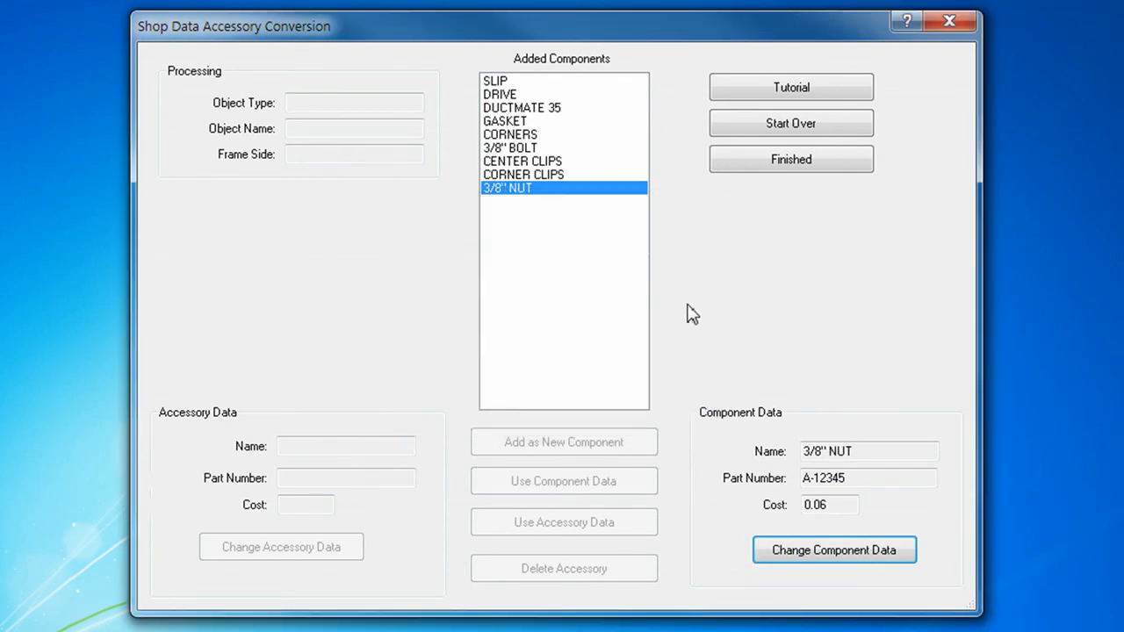